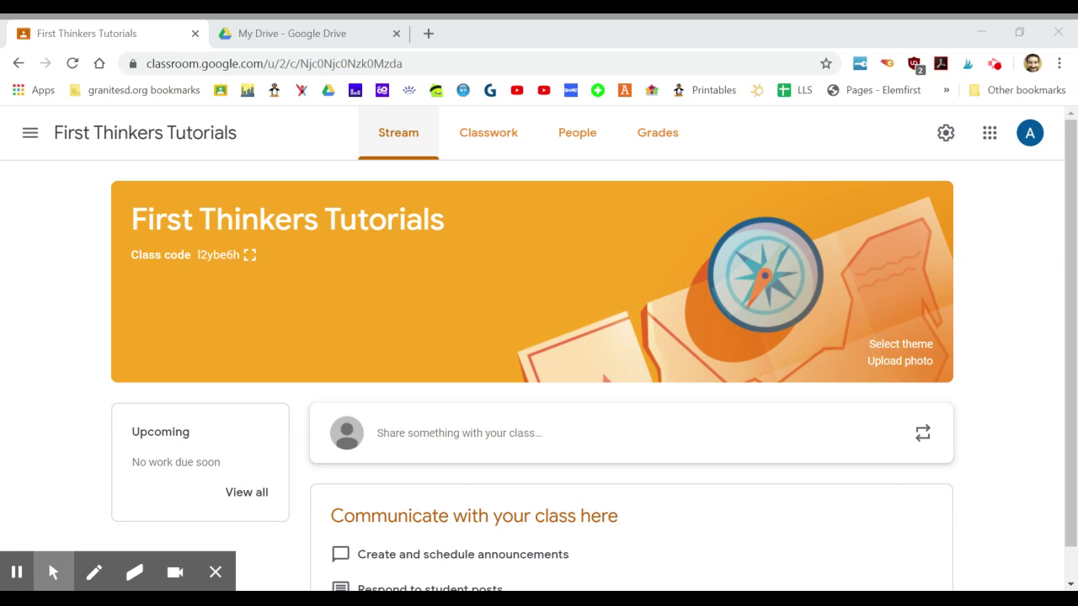
Open the advanced sharing settings for the Explorer Tutorial slides in My Drive.
{"action": "left_click", "coordinate": [325, 30]}
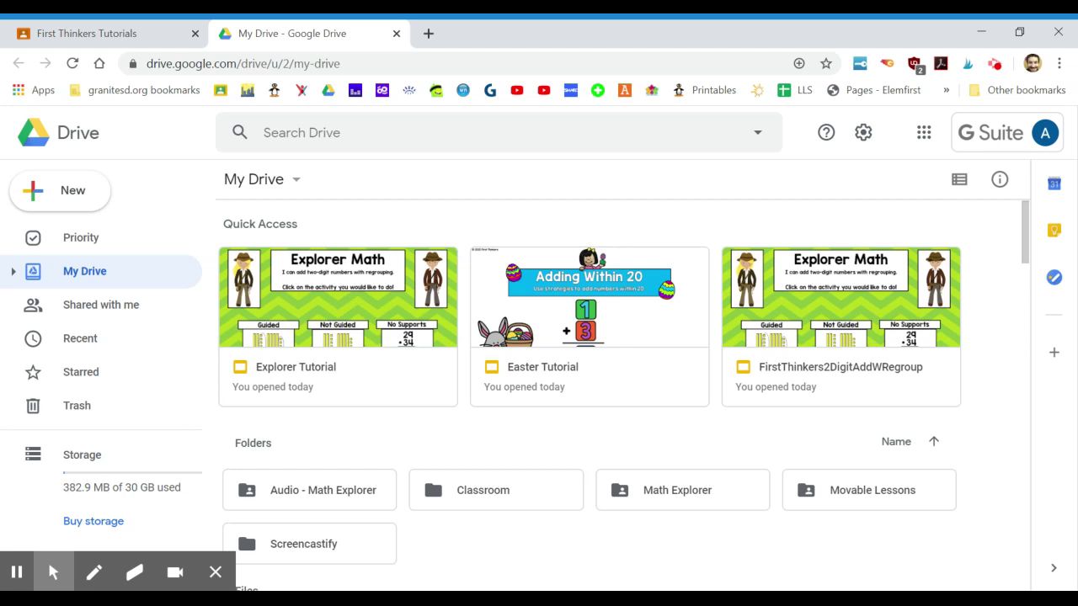
{"action": "right_click", "coordinate": [322, 302]}
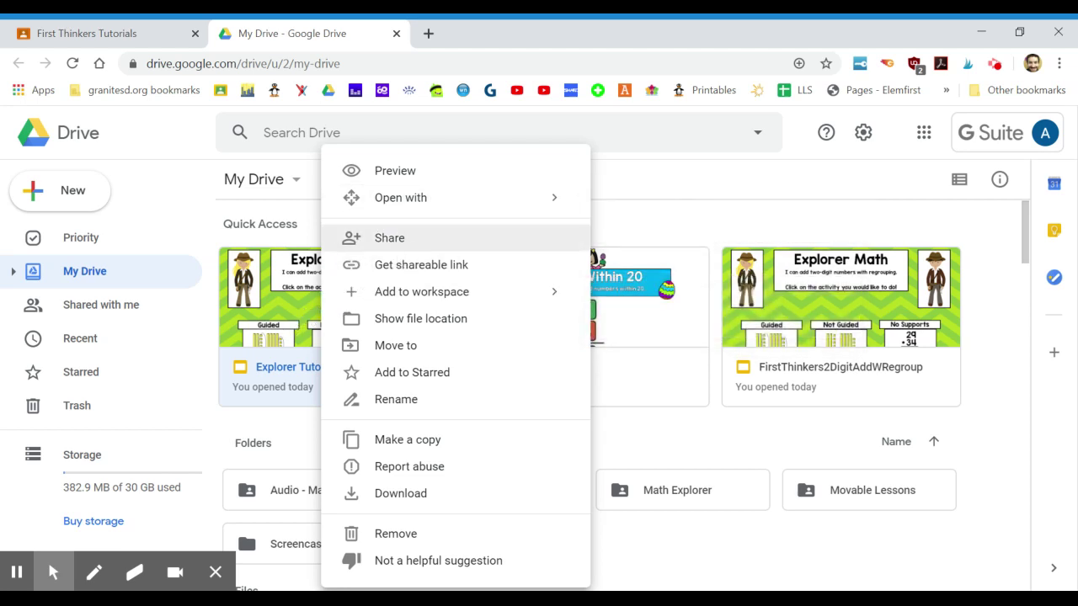
{"action": "left_click", "coordinate": [406, 247]}
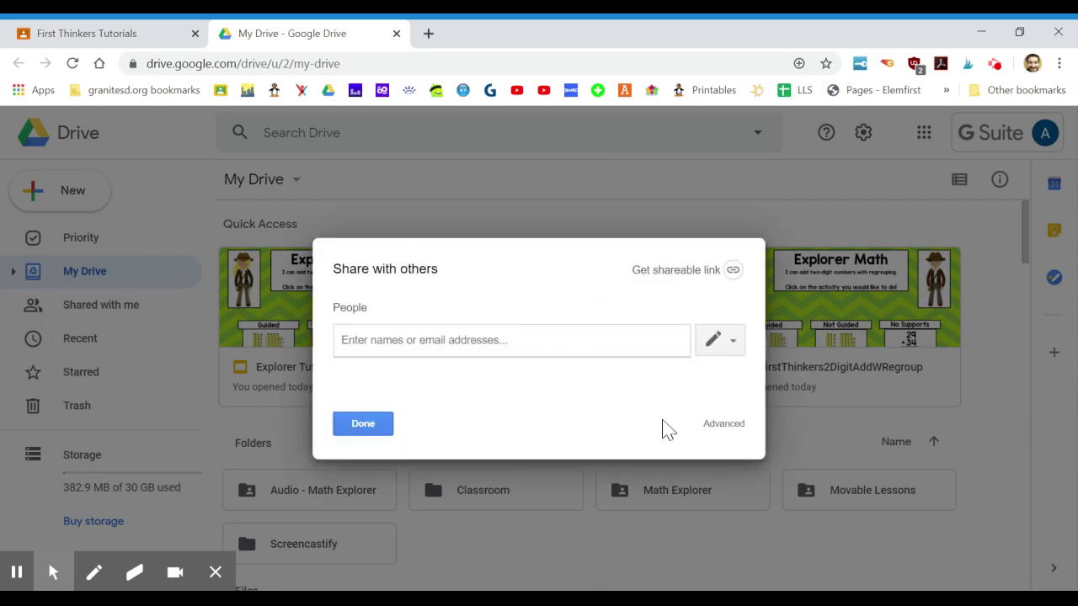
{"action": "left_click", "coordinate": [724, 426]}
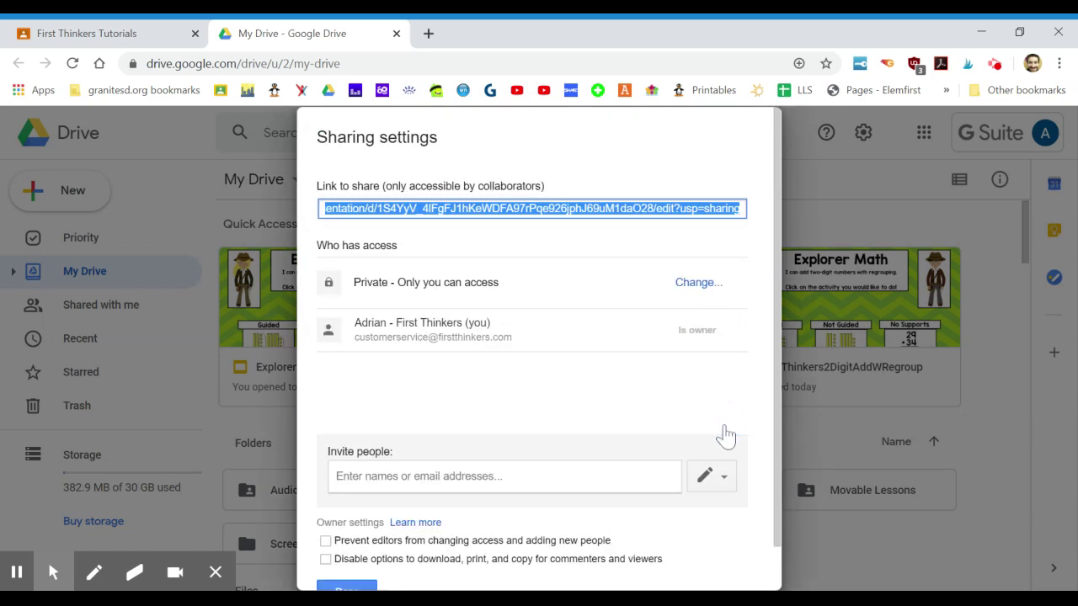
Change Explorer Tutorial link sharing to 'On - Anyone at firstthinkers.com with the link' and save.
{"action": "left_click", "coordinate": [698, 282]}
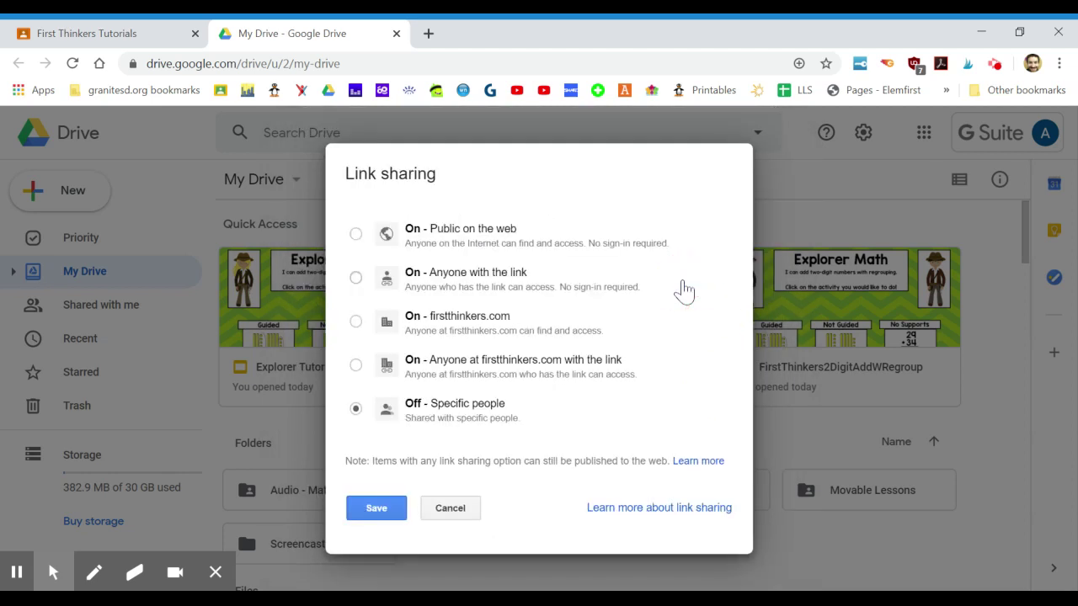
{"action": "left_click", "coordinate": [437, 377]}
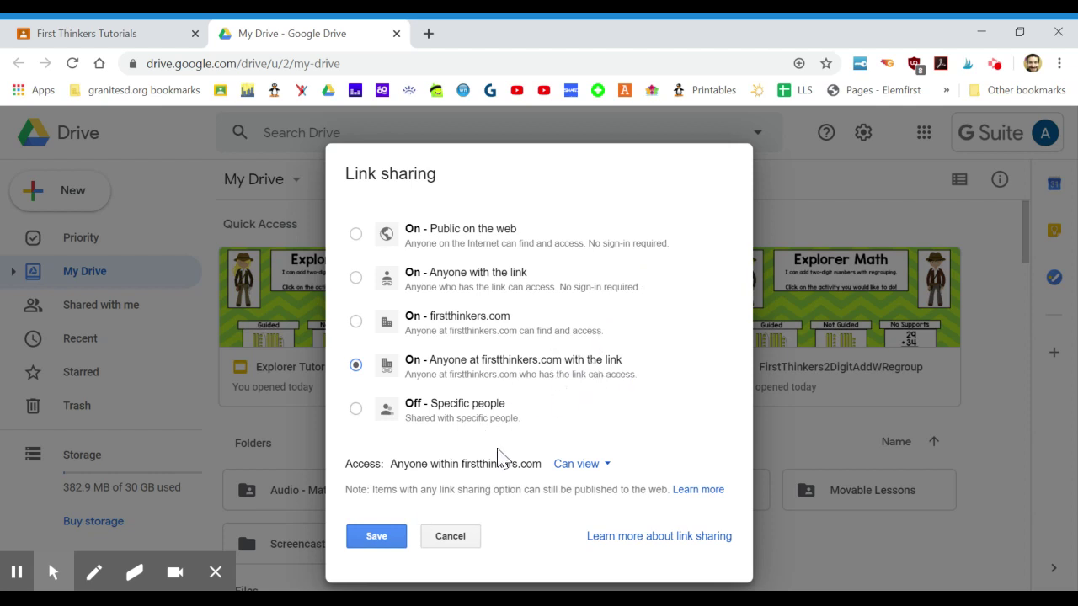
{"action": "left_click", "coordinate": [399, 539]}
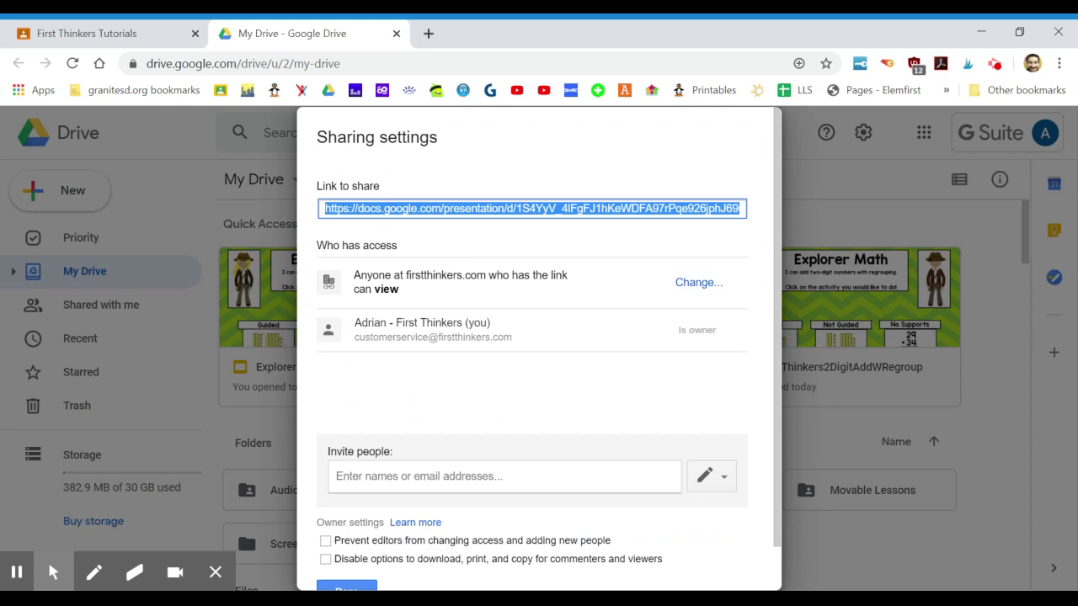
{"action": "left_click", "coordinate": [331, 587]}
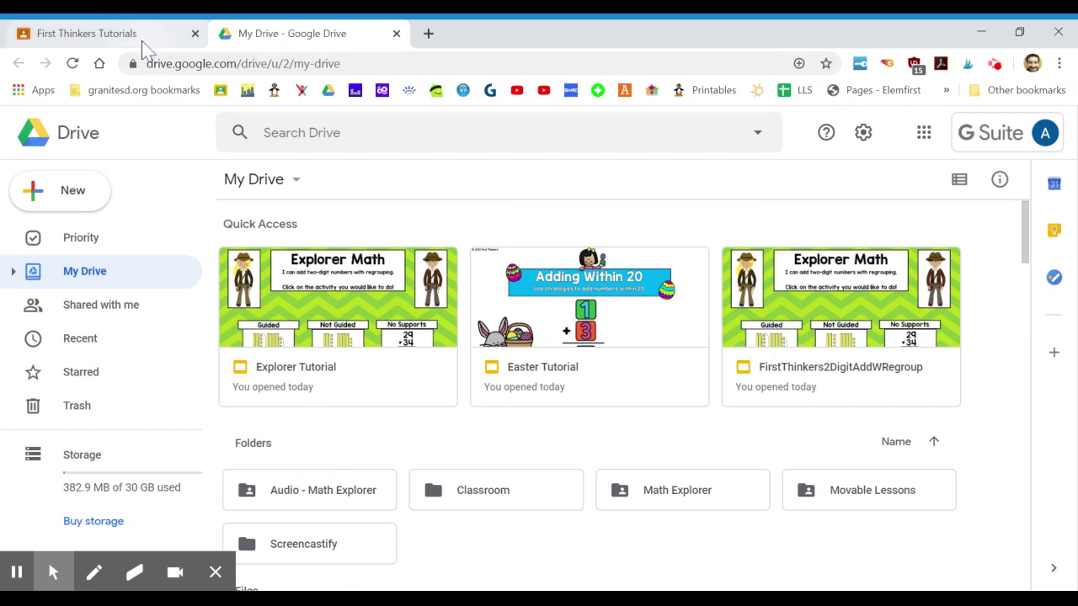
Create a new assignment from First Thinkers Tutorials' Classwork page, dismissing the scheduling notice.
{"action": "left_click", "coordinate": [101, 33]}
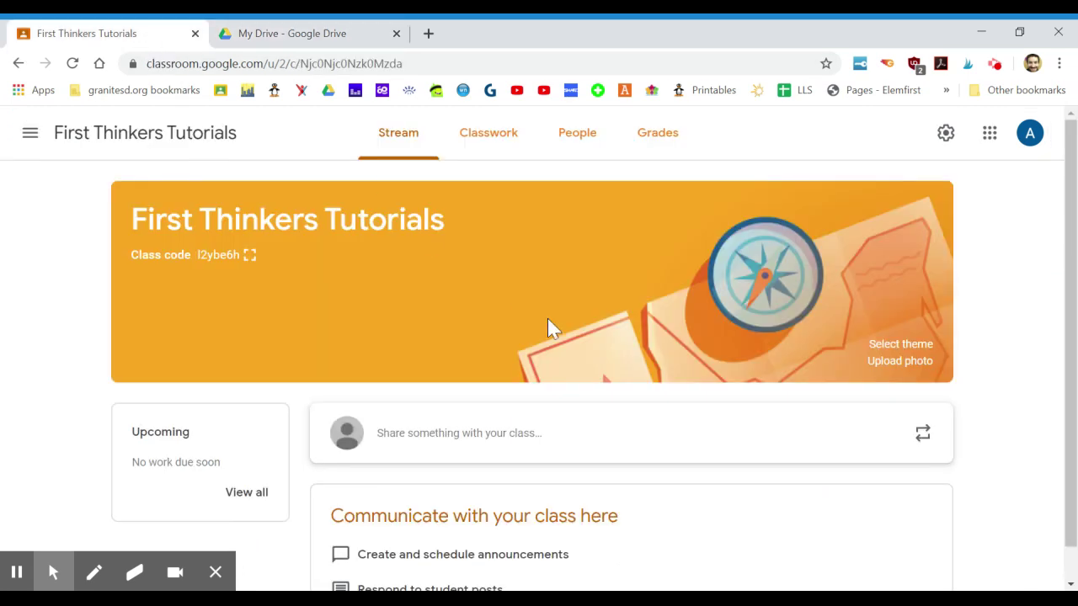
{"action": "left_click", "coordinate": [490, 148]}
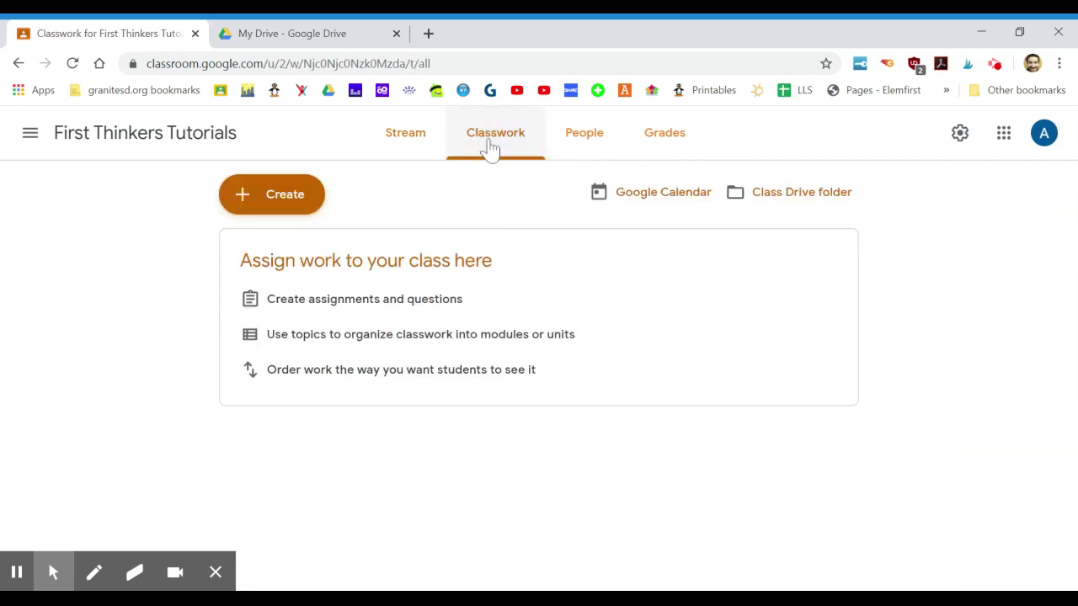
{"action": "left_click", "coordinate": [286, 202]}
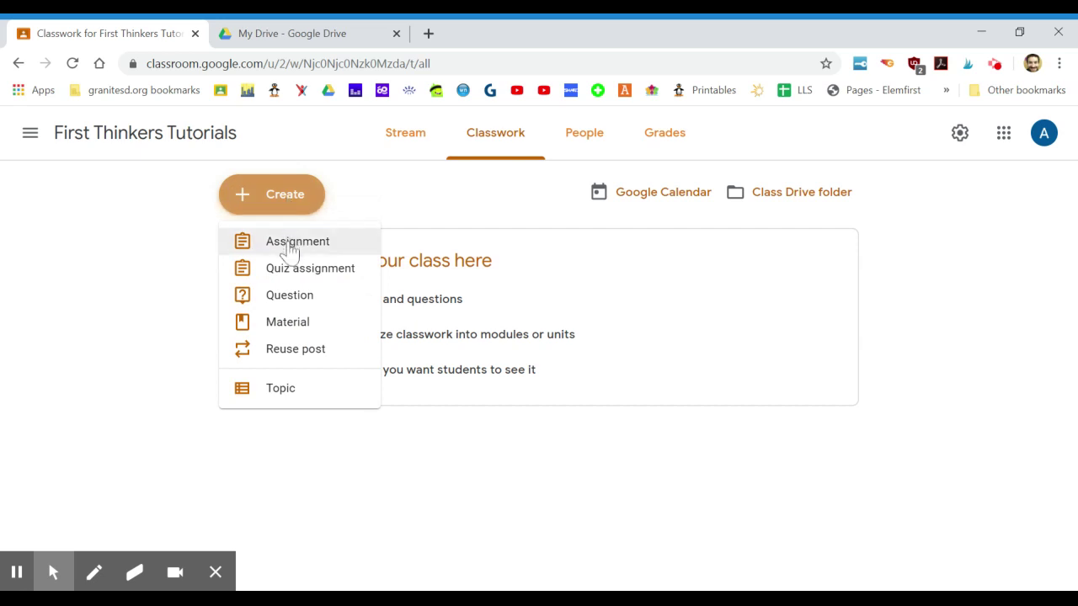
{"action": "left_click", "coordinate": [290, 248]}
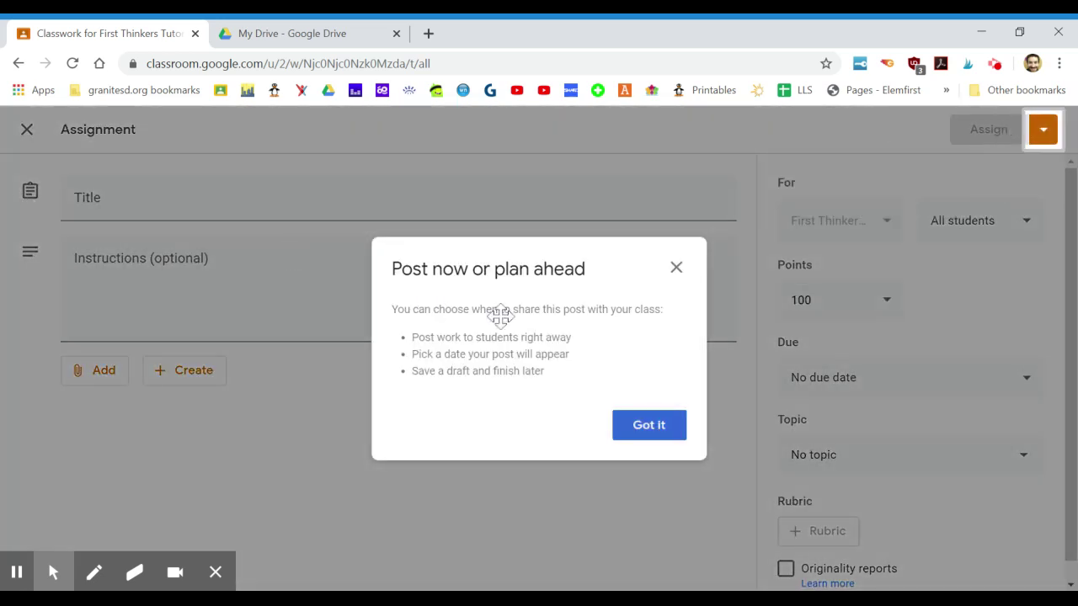
{"action": "left_click", "coordinate": [664, 427]}
Title the assignment 'like' and bring up the Google Drive attachment picker.
{"action": "left_click", "coordinate": [252, 209]}
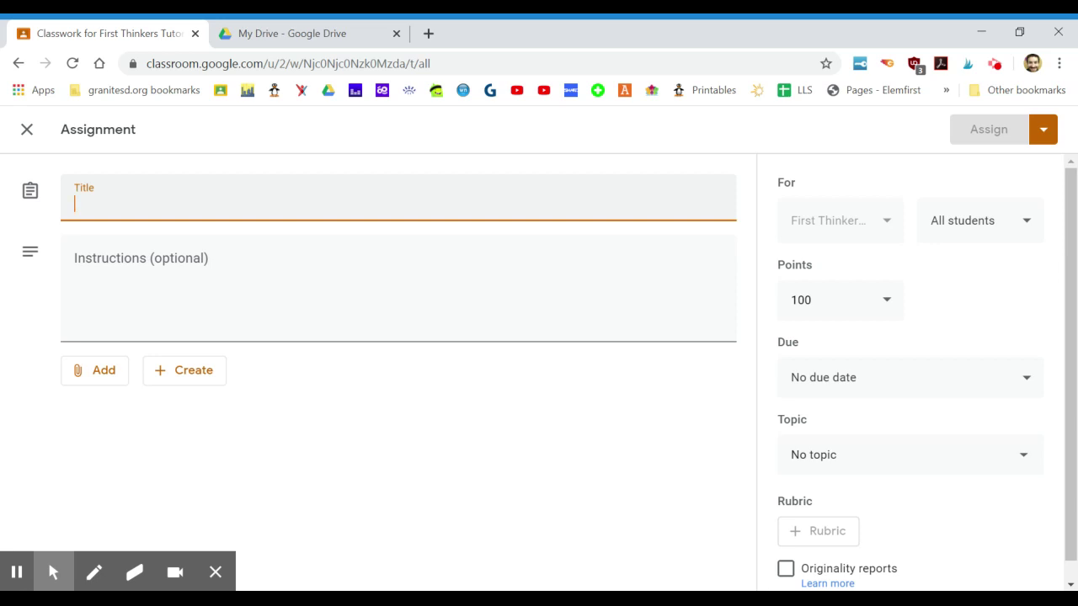
{"action": "type", "text": "like"}
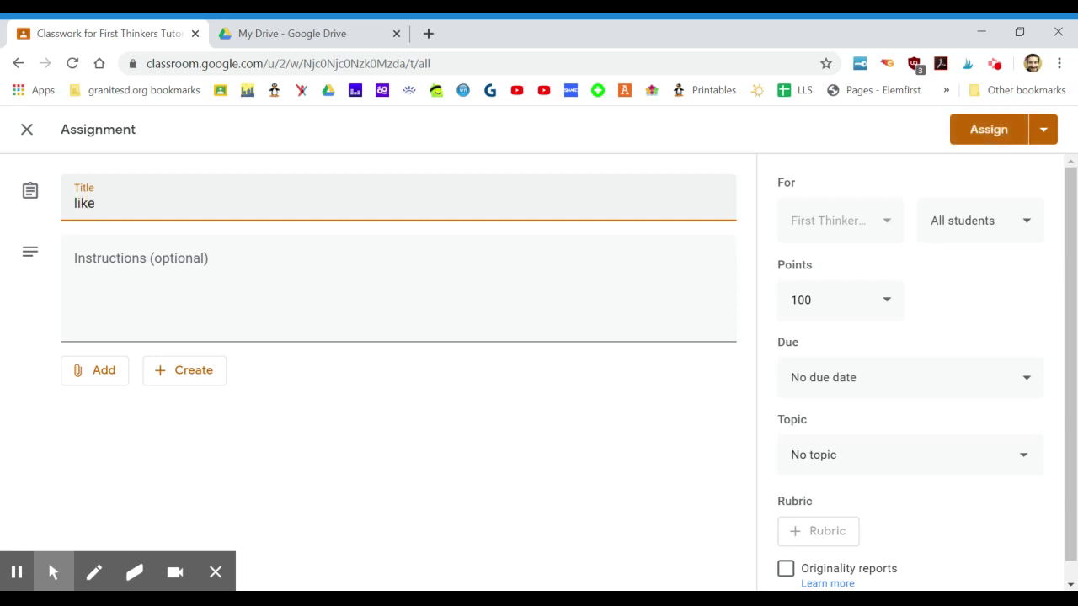
{"action": "left_click", "coordinate": [92, 372]}
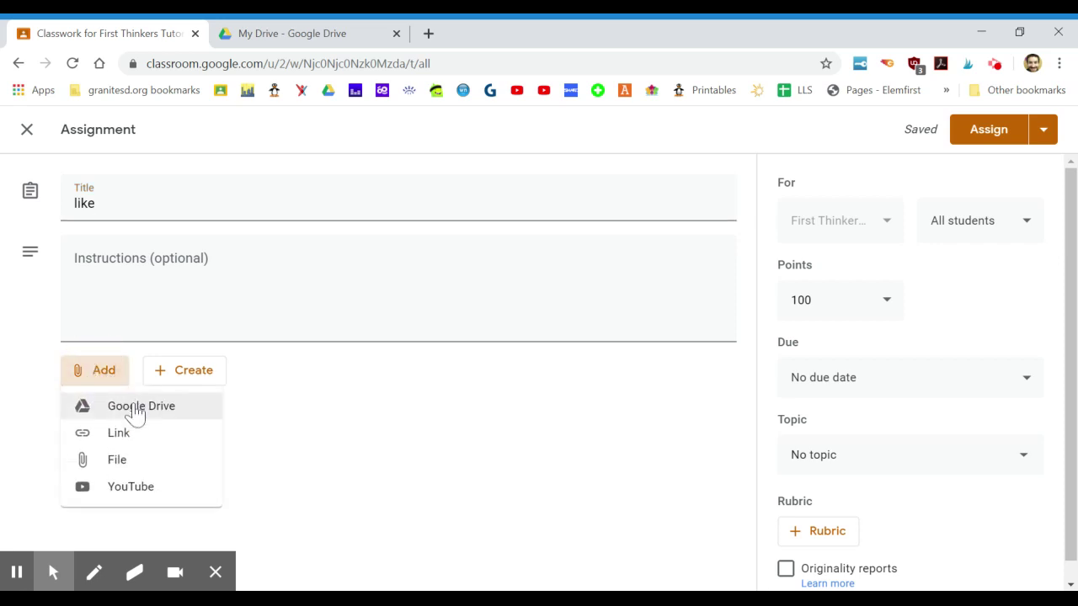
{"action": "left_click", "coordinate": [137, 408]}
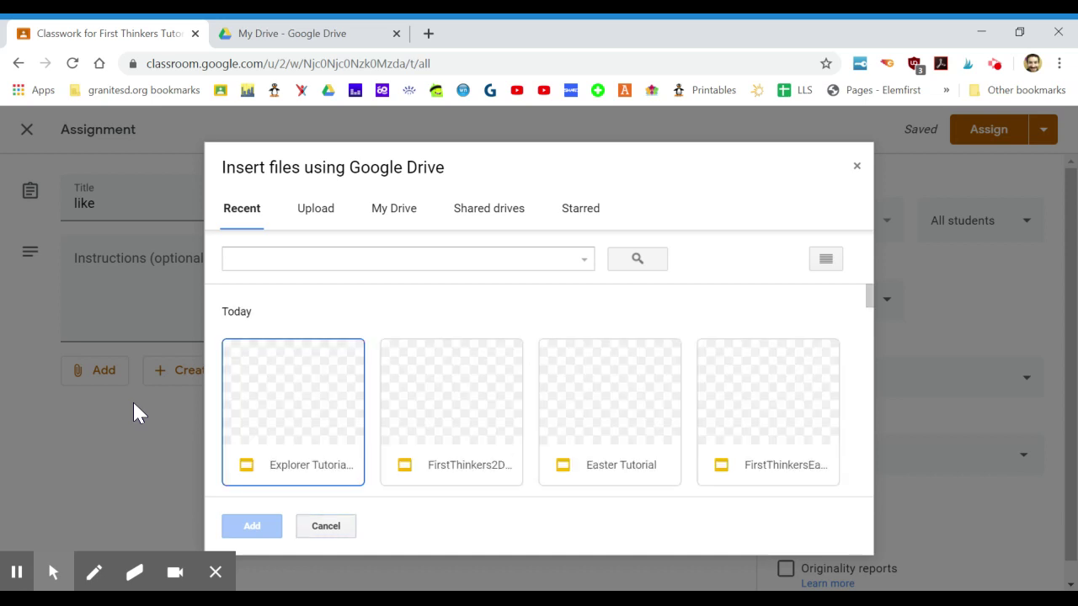
Attach the Explorer Tutorial slides with the 'Students can view file' permission.
{"action": "double_click", "coordinate": [306, 406]}
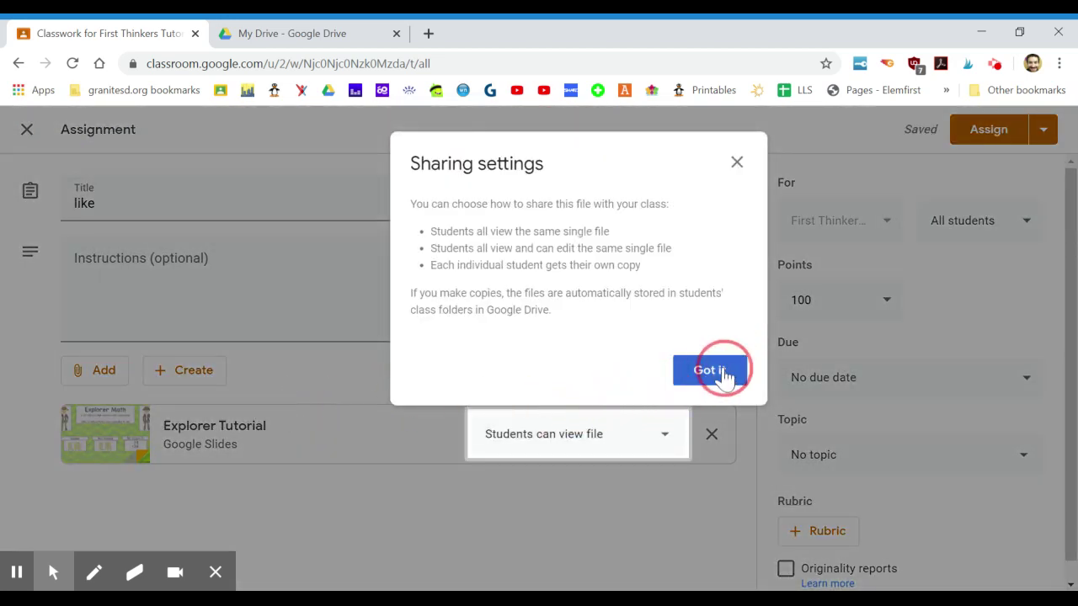
{"action": "left_click", "coordinate": [723, 376]}
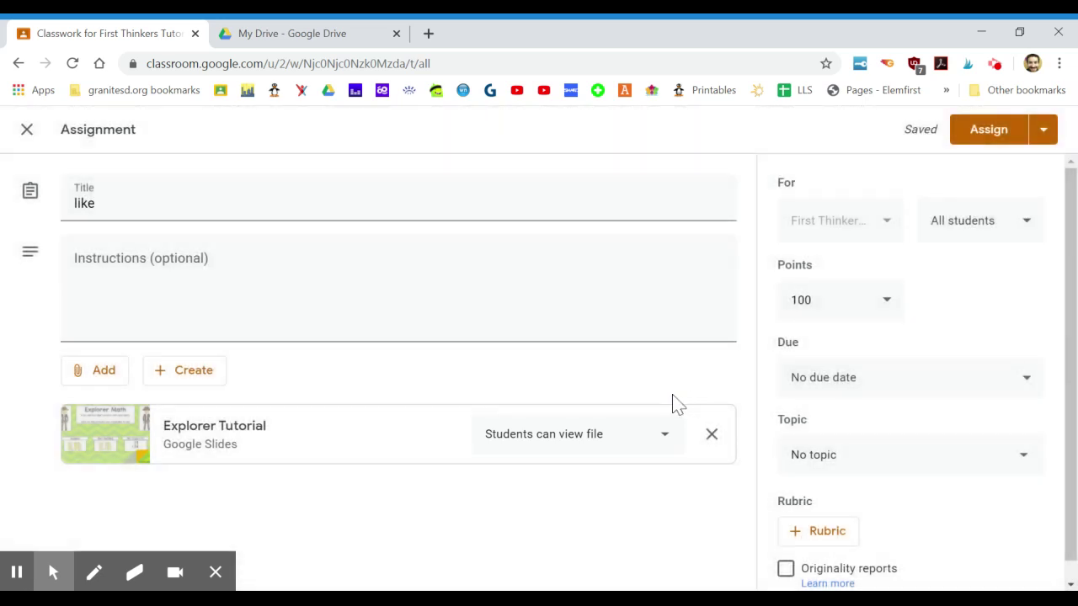
{"action": "left_click", "coordinate": [642, 437]}
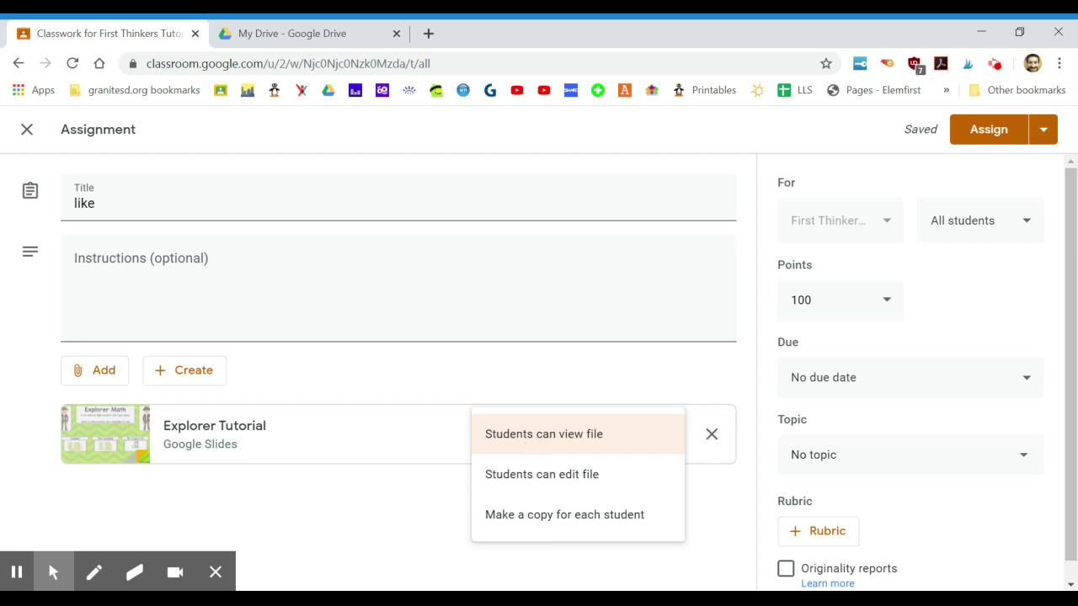
{"action": "left_click", "coordinate": [522, 443]}
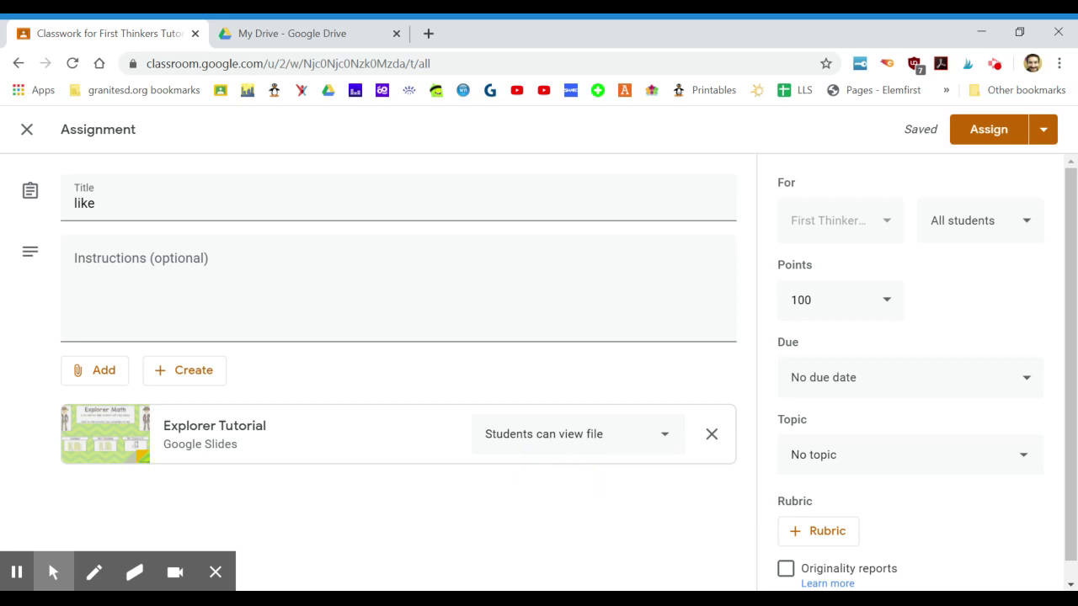
Set points to Ungraded and create the new topic 'Saturday April 4' for the assignment.
{"action": "left_click", "coordinate": [887, 308]}
{"action": "left_click", "coordinate": [820, 345]}
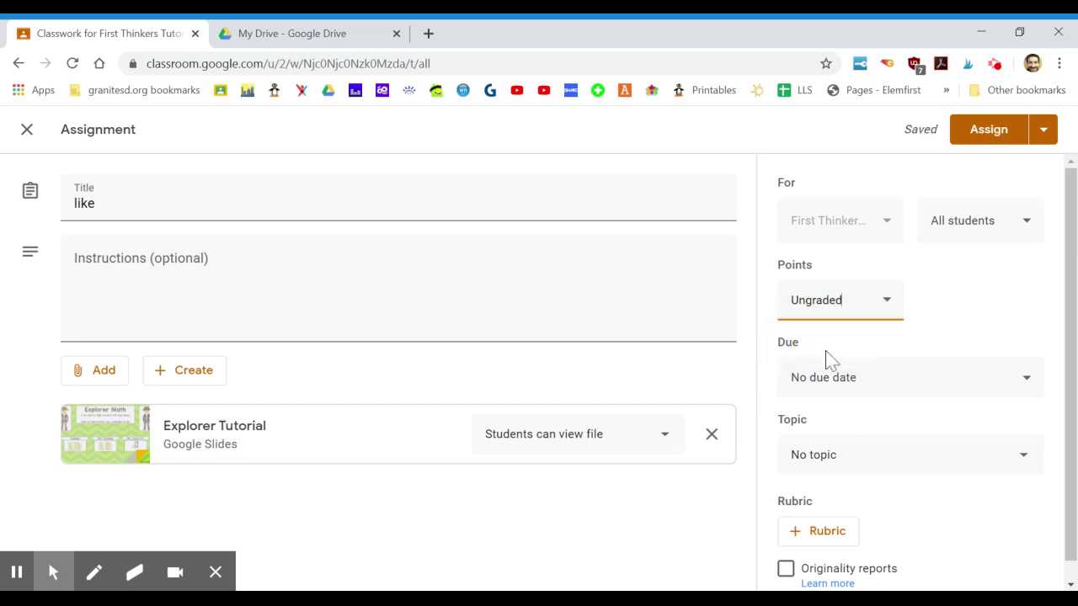
{"action": "left_click", "coordinate": [859, 457]}
{"action": "left_click", "coordinate": [847, 494]}
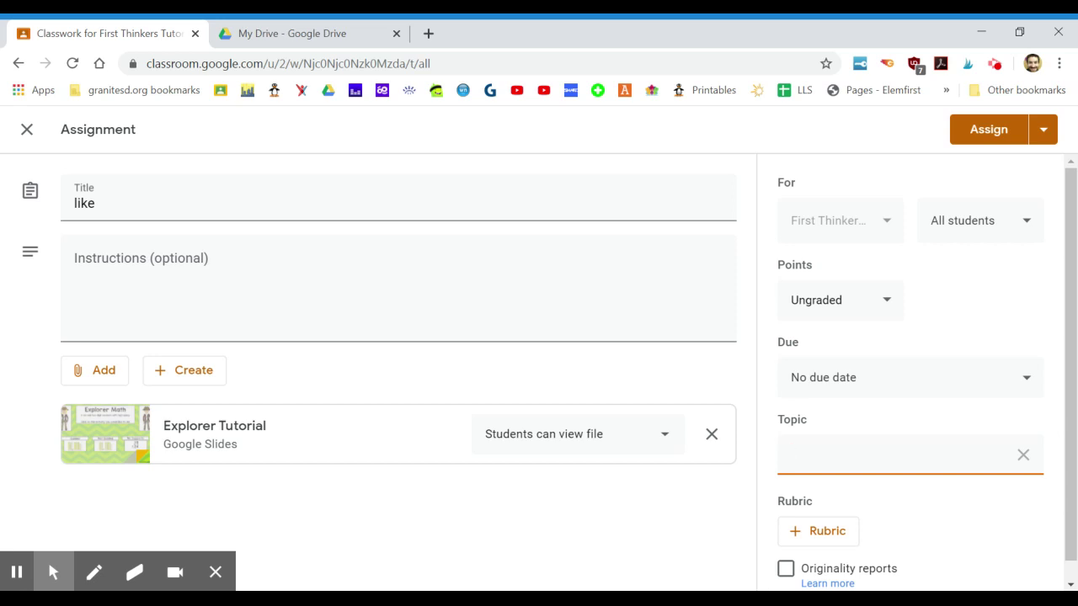
{"action": "type", "text": "April "}
{"action": "type", "text": "4"}
{"action": "type", "text": "Saturday"}
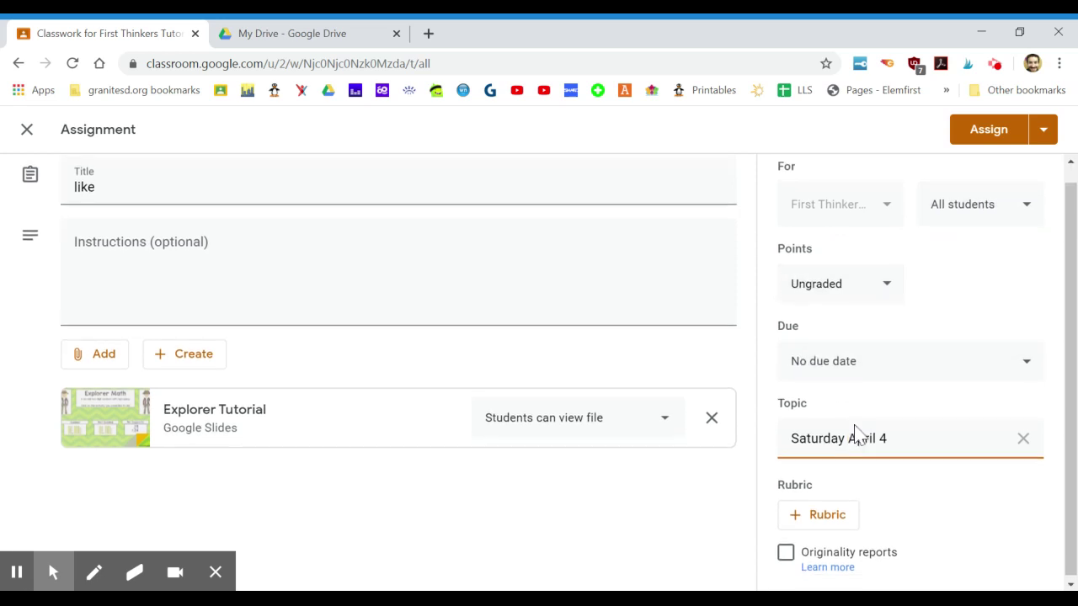
{"action": "scroll", "coordinate": [857, 431], "scroll_direction": "up", "scroll_amount": 1}
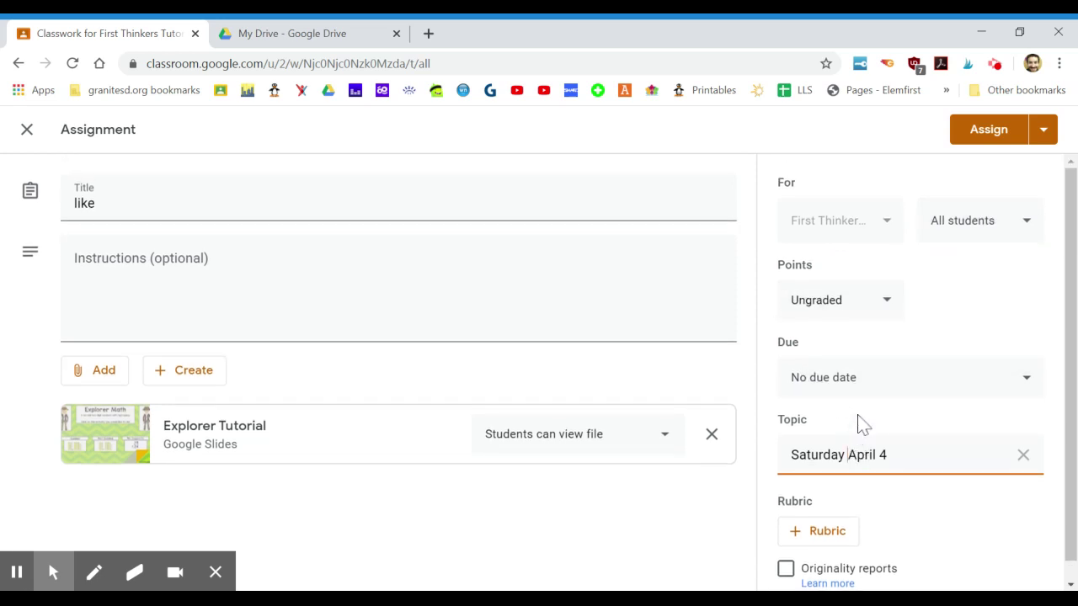
Assign 'like' and expand its entry under Saturday April 4 on Classwork.
{"action": "left_click", "coordinate": [977, 130]}
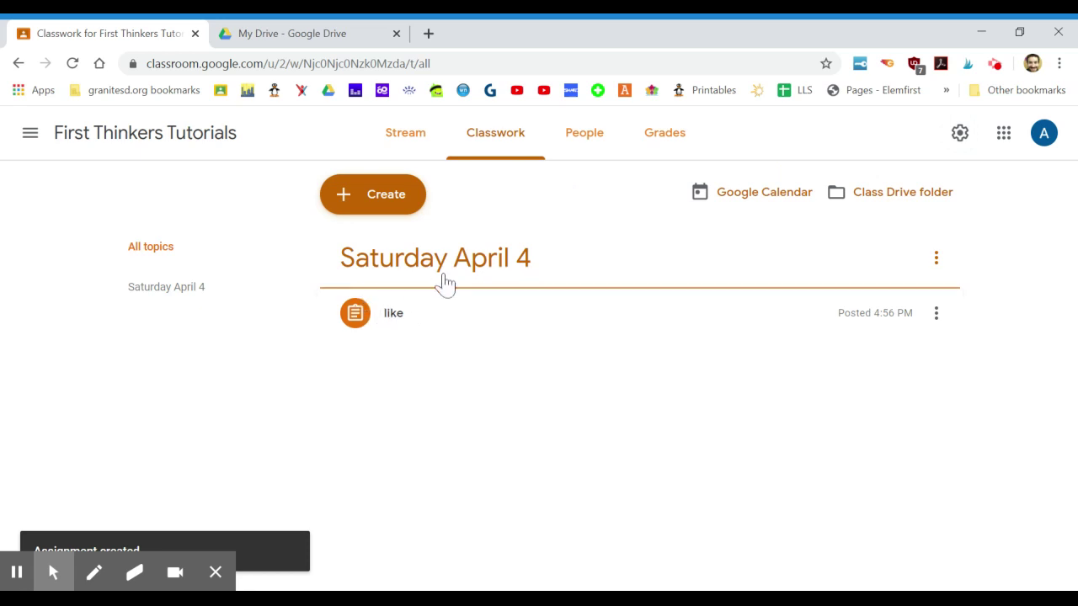
{"action": "left_click", "coordinate": [364, 328]}
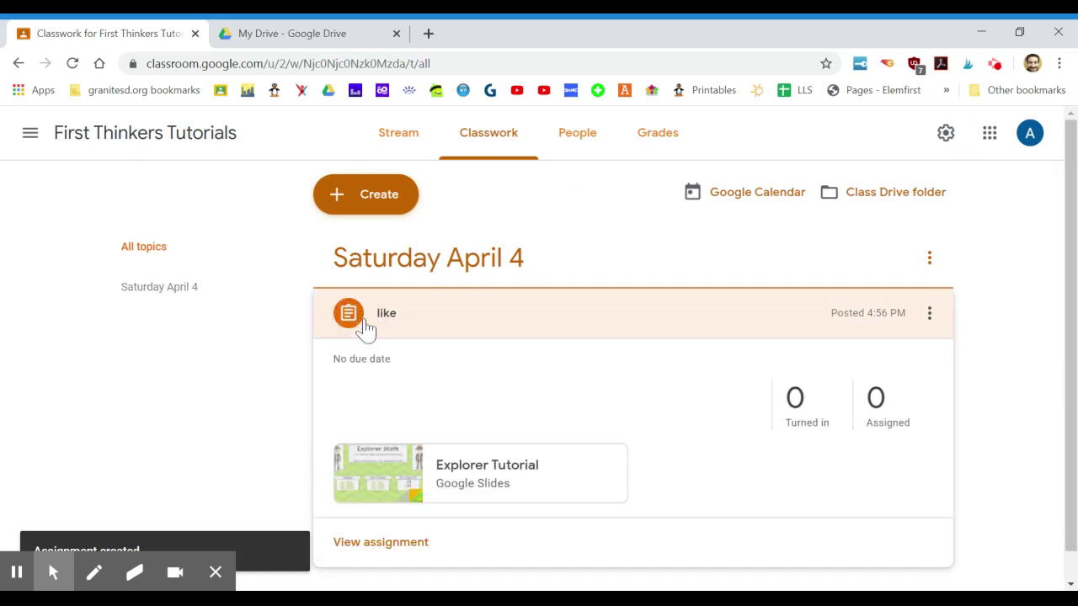